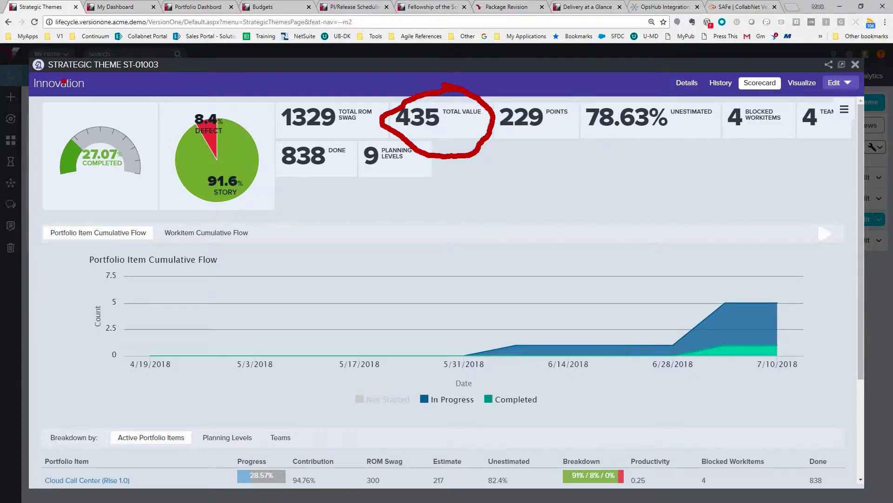
left_click_drag(52, 105, 104, 109)
key("Escape")
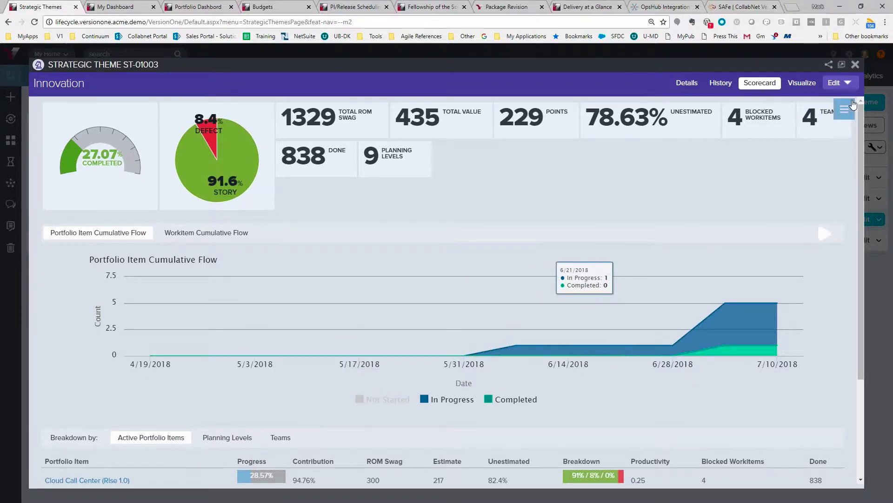
Visualize the Innovation theme, drill into the Cloud Call Center (RIse 1.0) epic and its feature E-01066, and return to the full chart
left_click(811, 84)
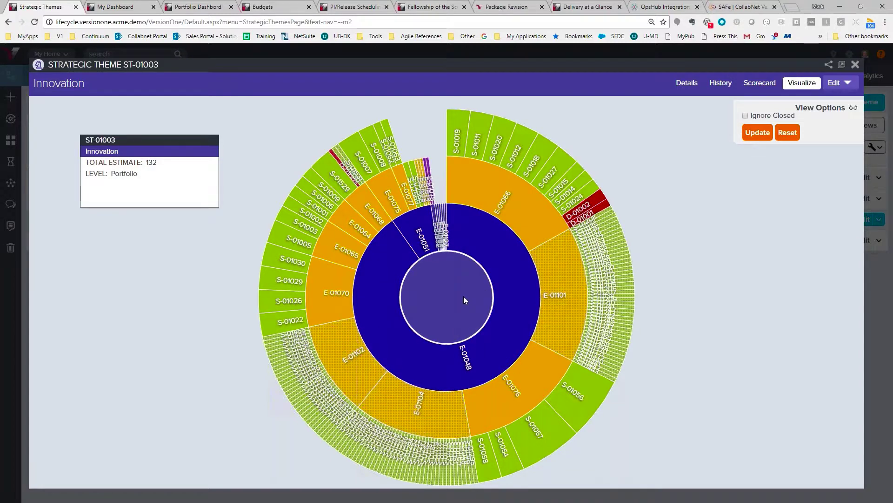
left_click(508, 296)
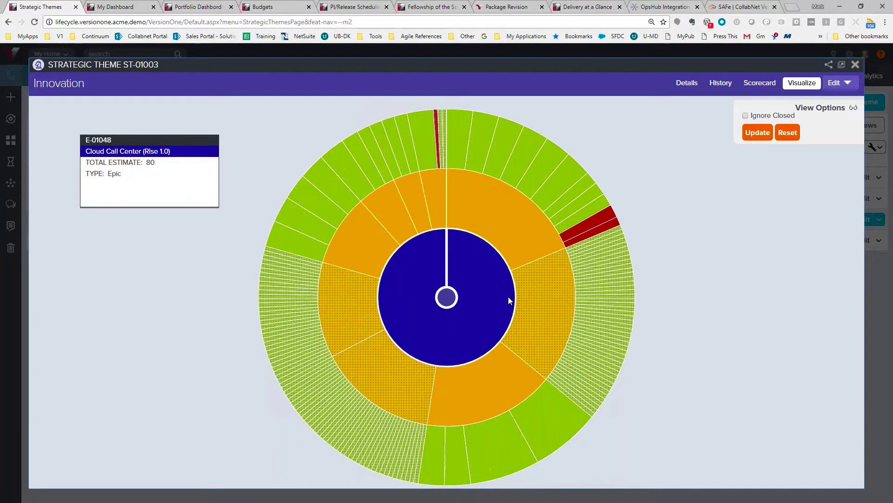
left_click(524, 230)
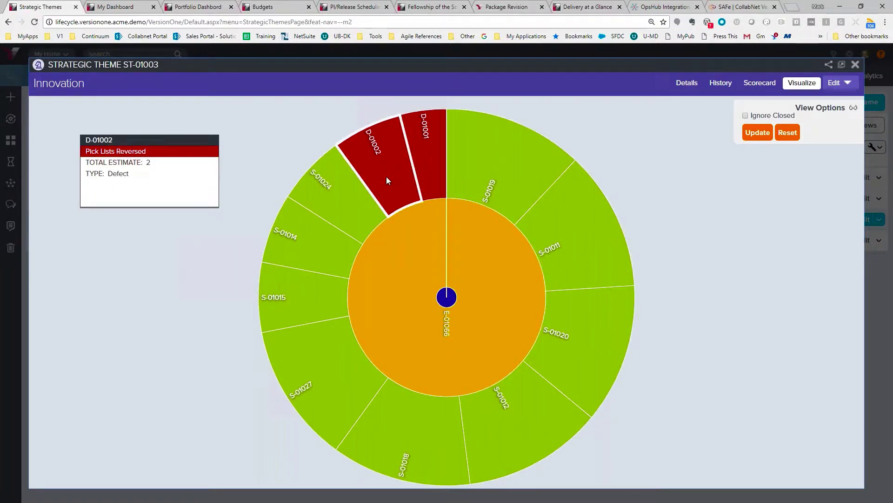
left_click(447, 298)
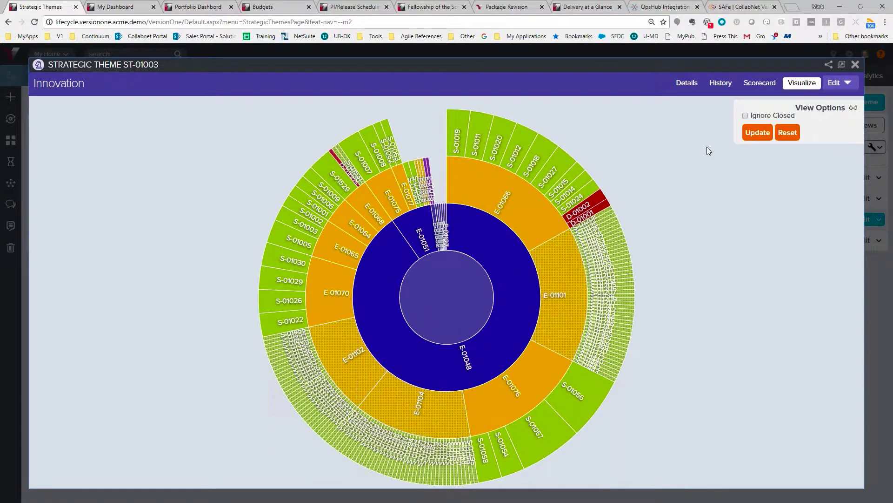
On My Dashboard, collapse and re-expand the Development portfolio, and expand and collapse Call Center - ART to inspect its program increments
left_click(133, 10)
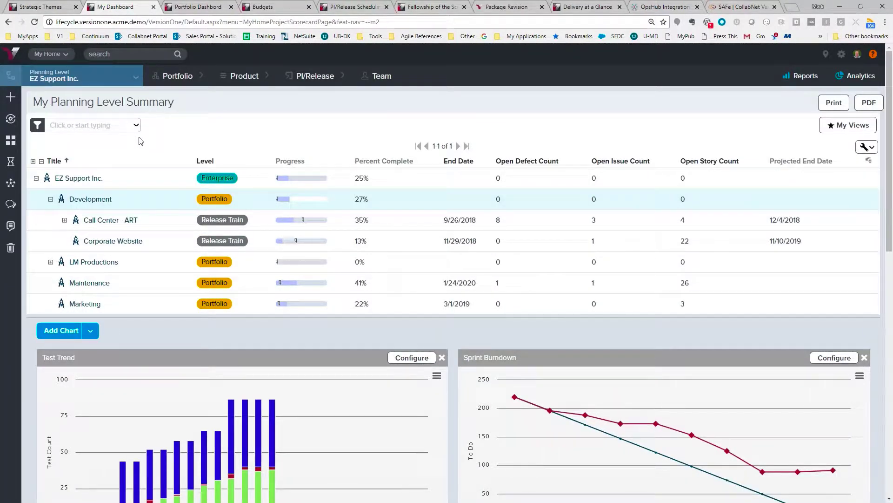
left_click(51, 200)
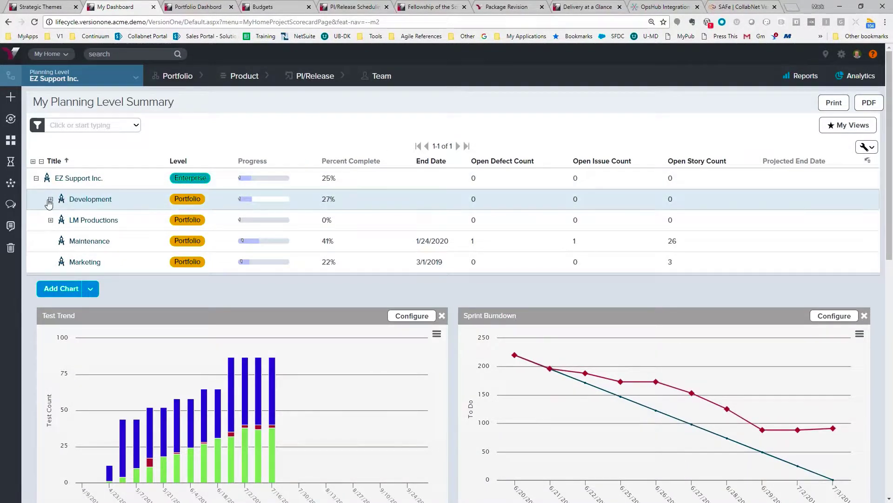
left_click(50, 200)
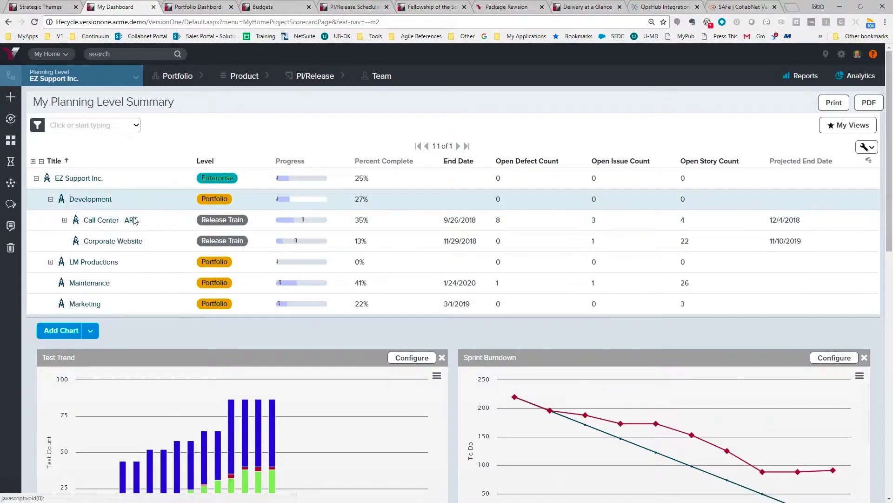
left_click(65, 221)
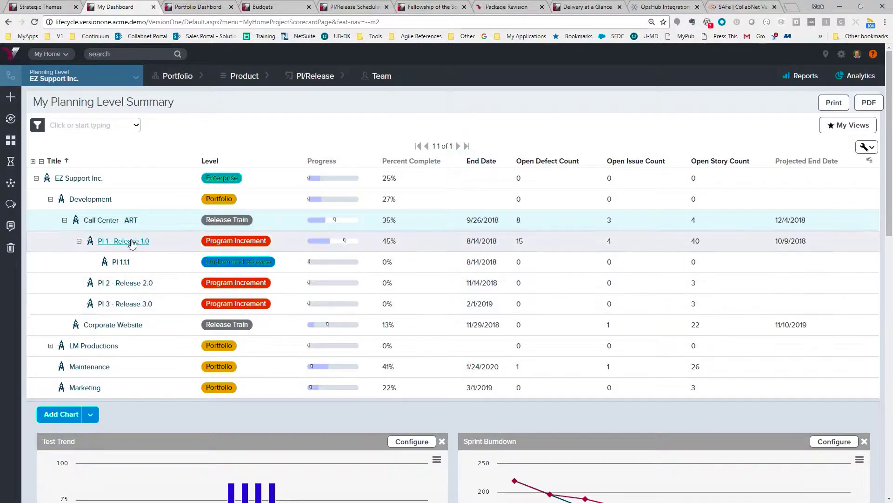
left_click(65, 220)
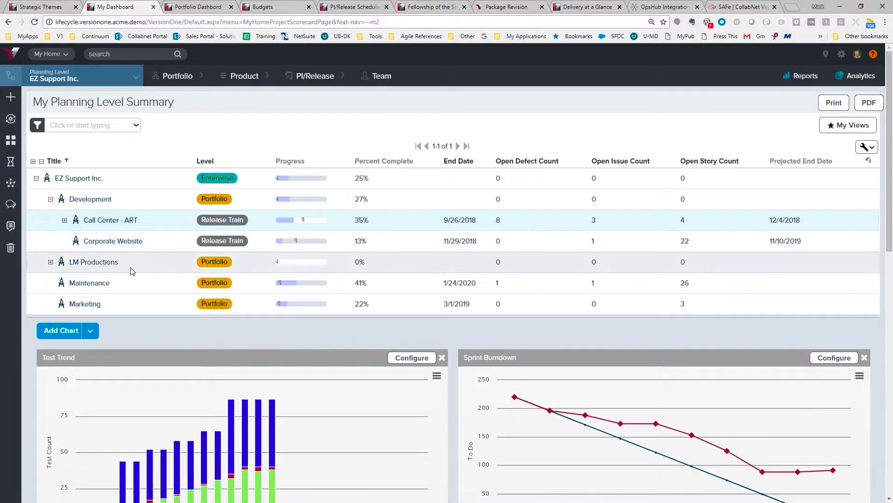
Look through the charts below the planning level summary and list the chart types that can be added
scroll(130, 270, "down", 2)
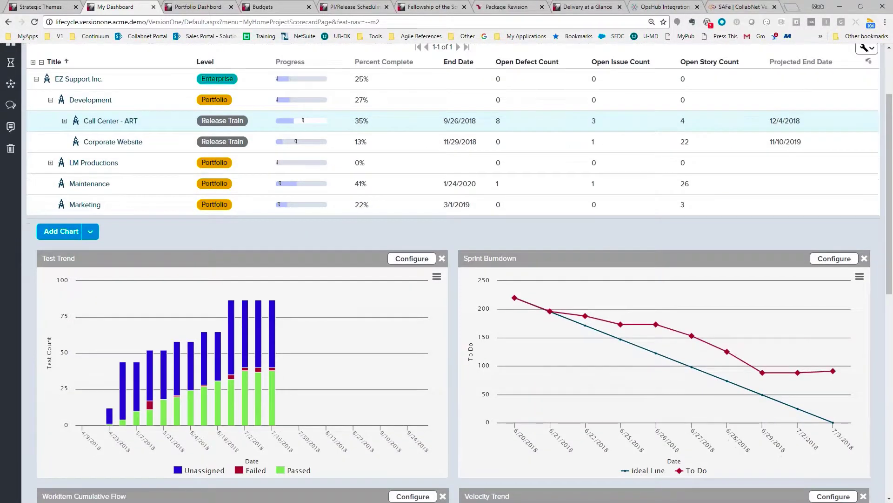
scroll(197, 271, "down", 4)
scroll(92, 197, "up", 3)
left_click(92, 195)
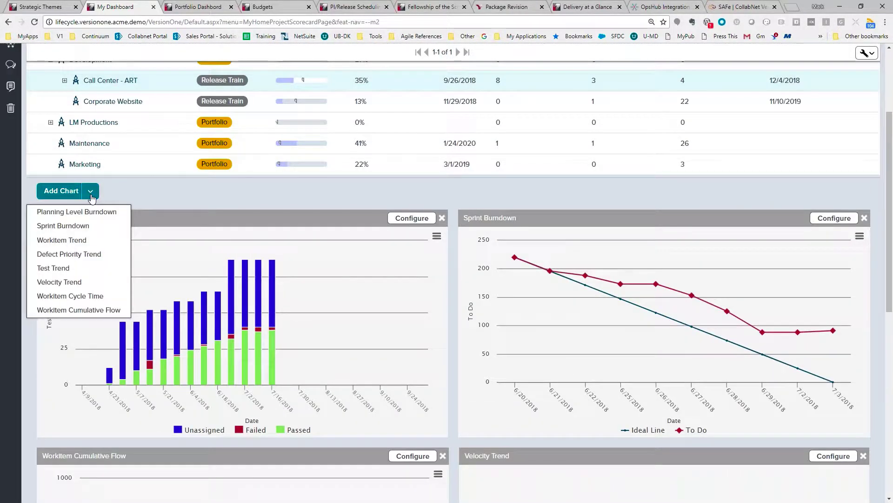
scroll(270, 215, "up", 1)
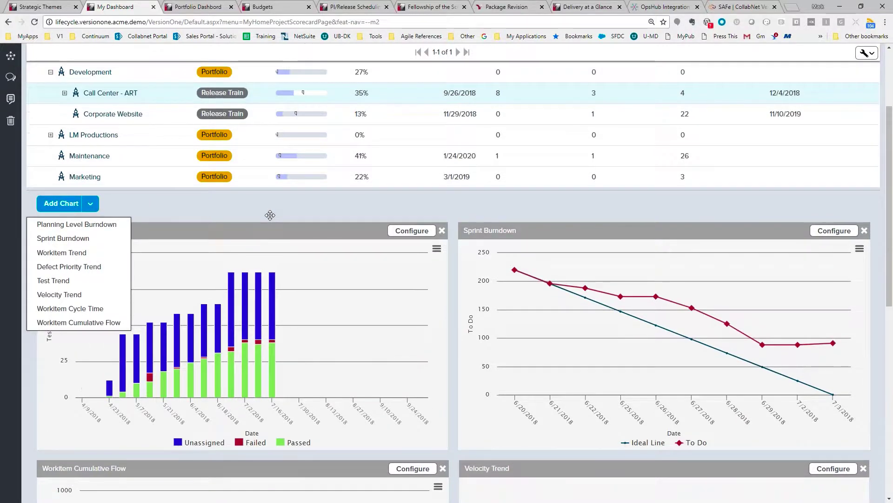
scroll(269, 214, "up", 2)
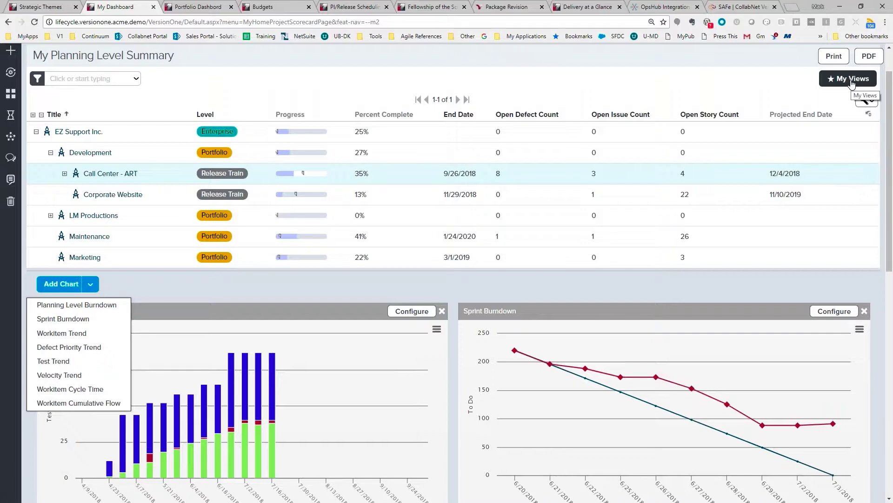
scroll(446, 233, "up", 1)
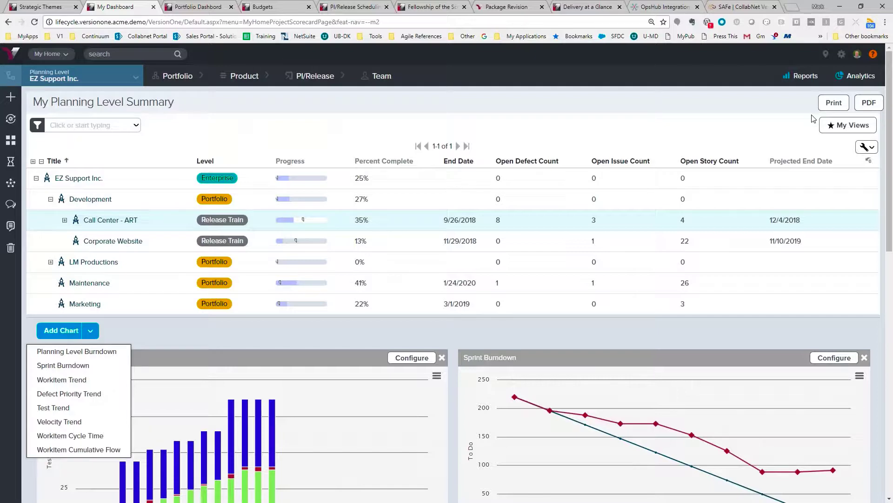
In the Portfolio Dashboard tree, examine the Cloud Call Center (RIse 1.0) epic's features and Order Entry's work items, leaving both levels collapsed
left_click(207, 7)
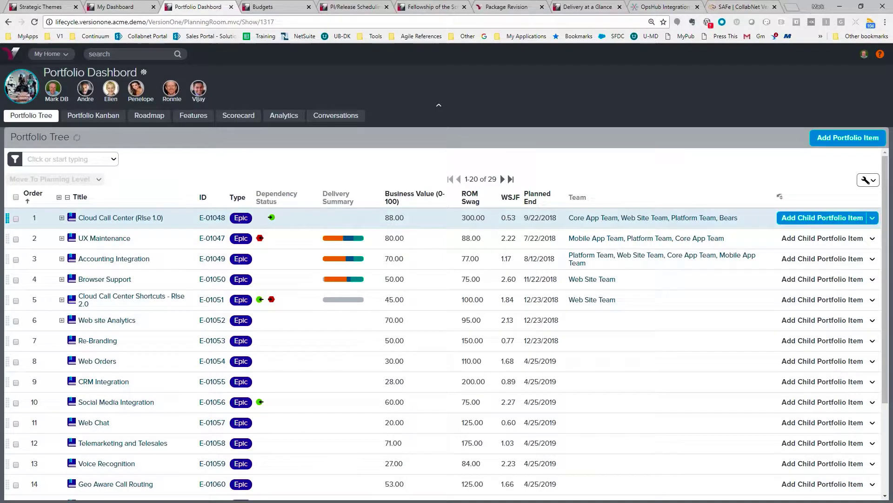
left_click(61, 219)
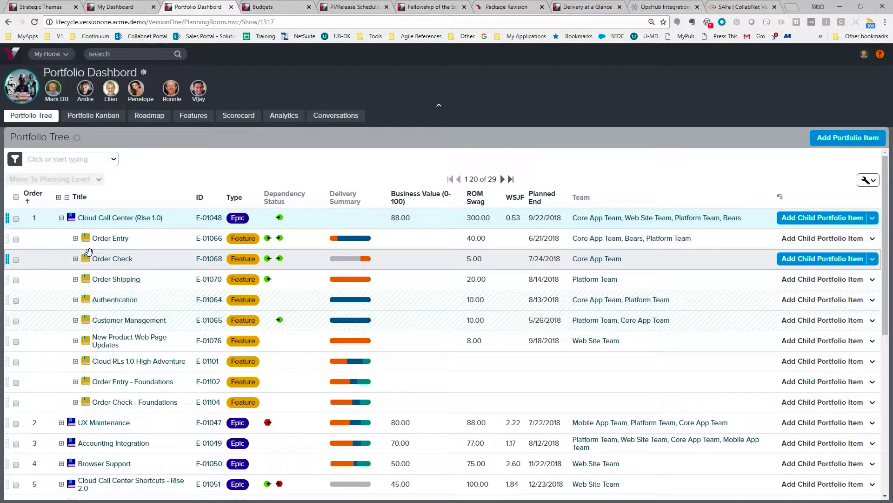
left_click(75, 239)
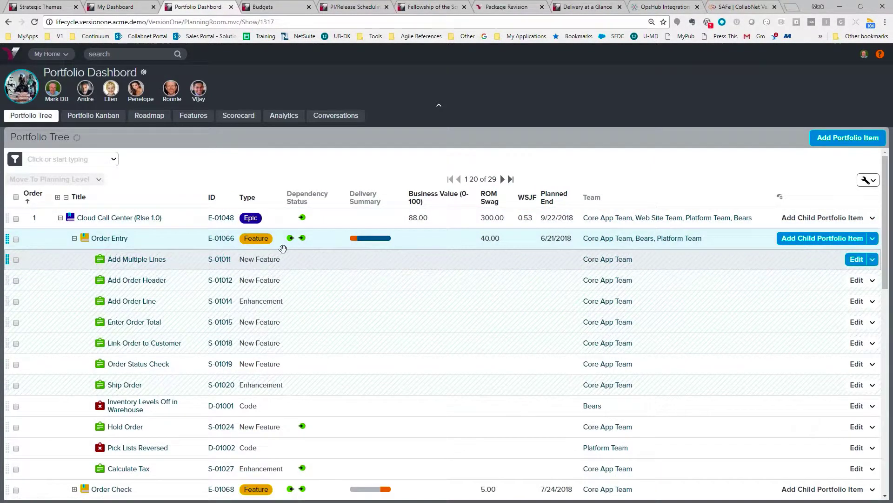
mouse_move(146, 265)
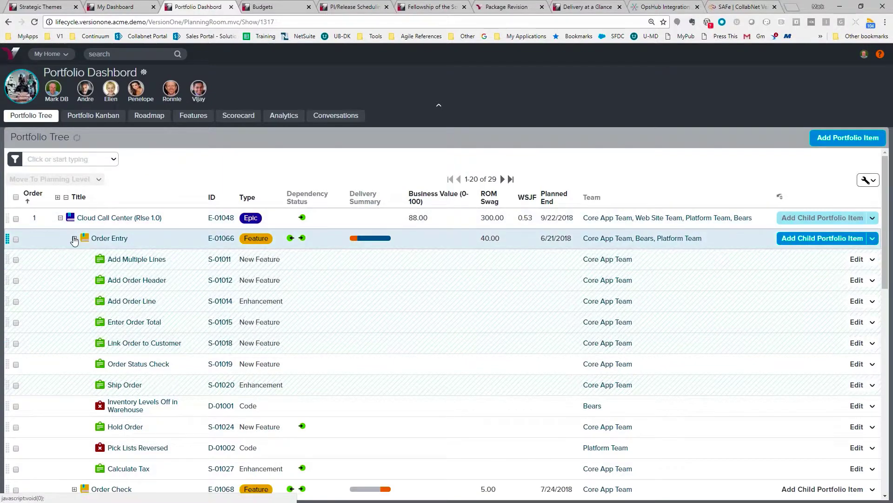
left_click(75, 238)
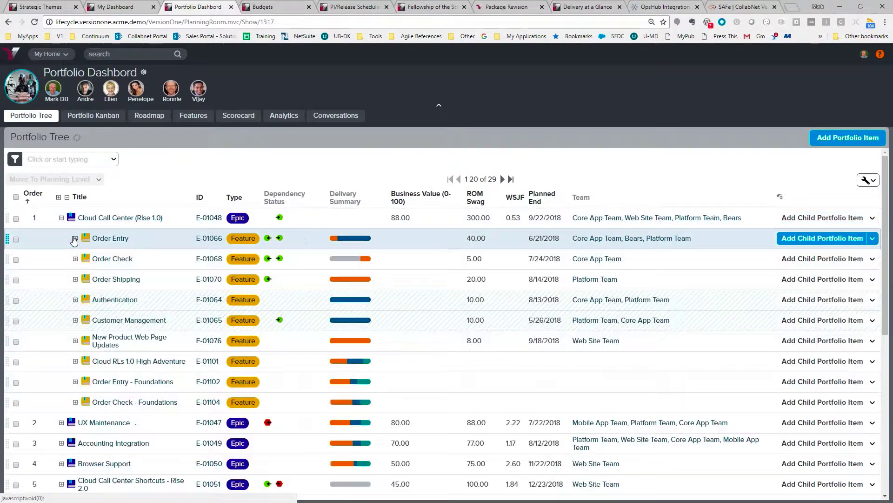
left_click(62, 218)
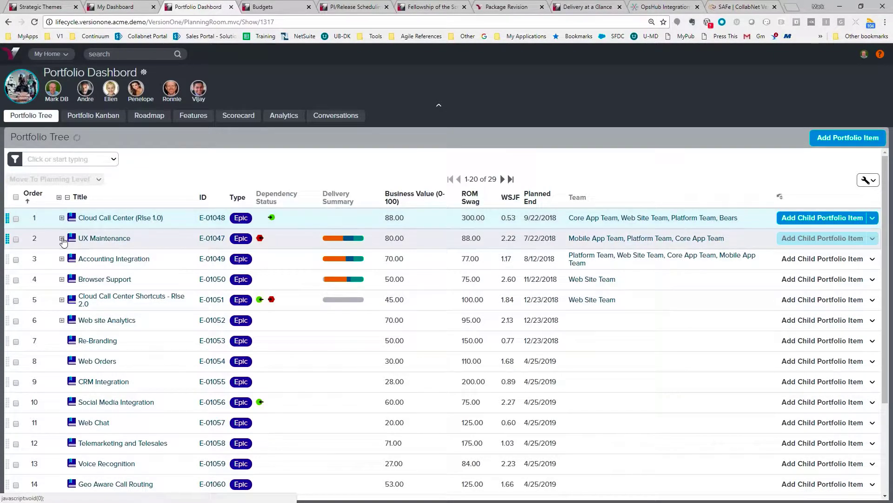
Expand the UX Maintenance epic, select all items in the portfolio tree and show the available bulk actions
left_click(62, 239)
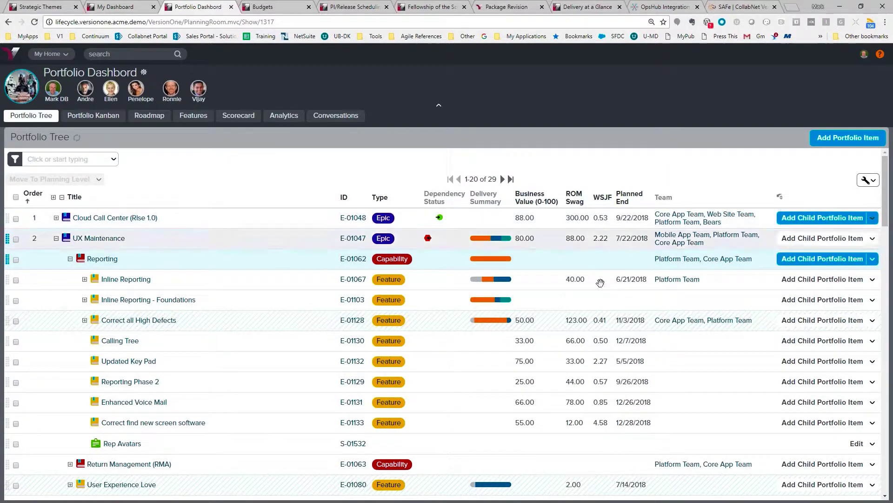
left_click(17, 198)
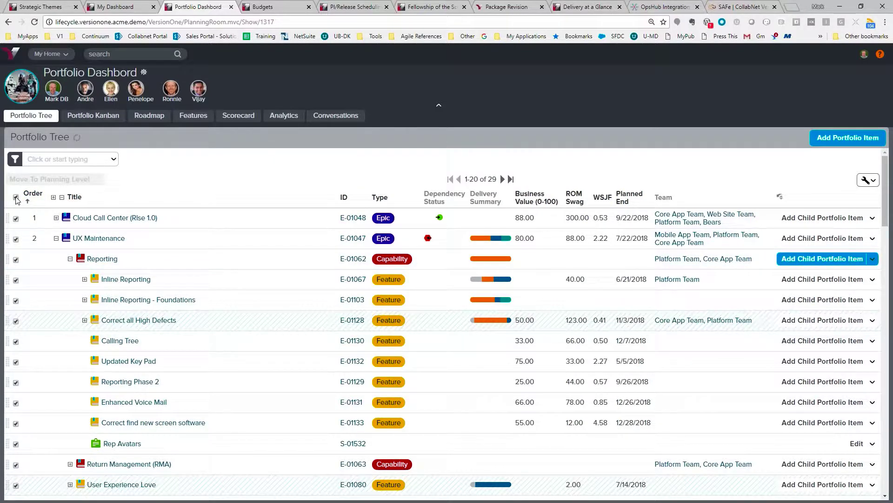
left_click(99, 179)
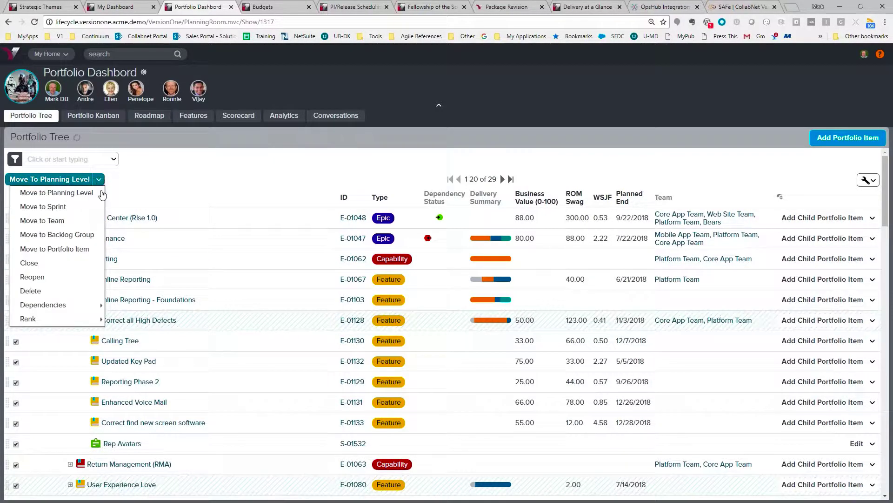
mouse_move(96, 318)
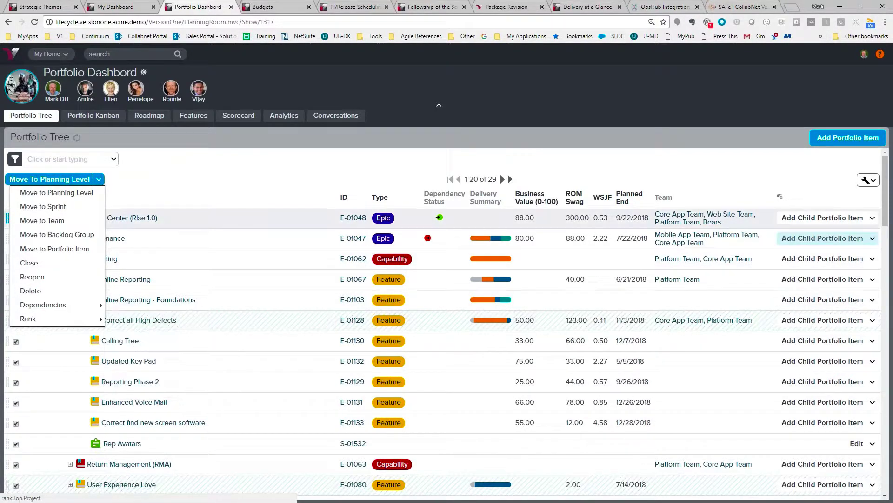
Switch to the Budgets page to examine the Strategic Theme by percentage budget
left_click(283, 6)
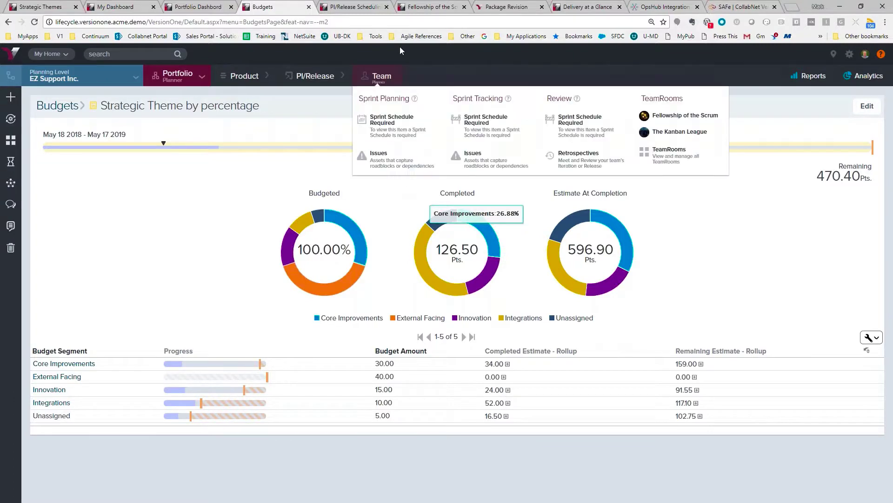
In PI/Release scheduling, try moving the Account Reps Knowledge Base feature to PI 1 - Release 1.0 and select Core App Team for its team objectives
left_click(357, 9)
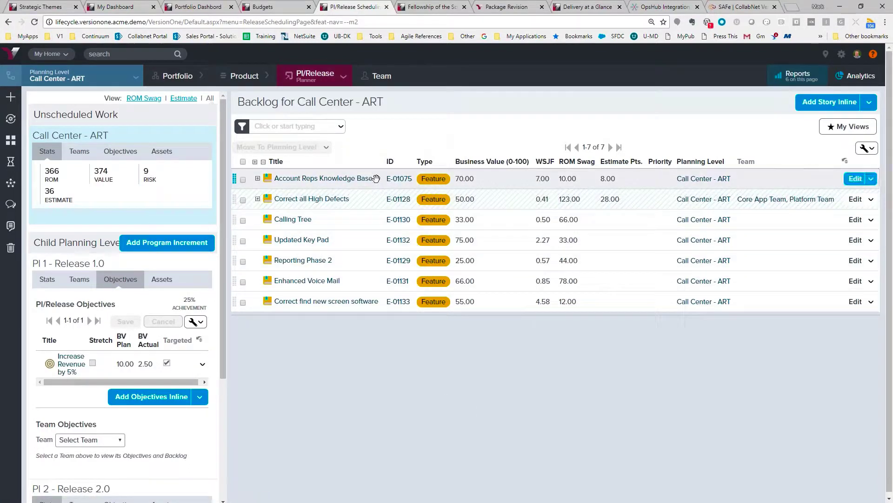
left_click_drag(375, 179, 78, 283)
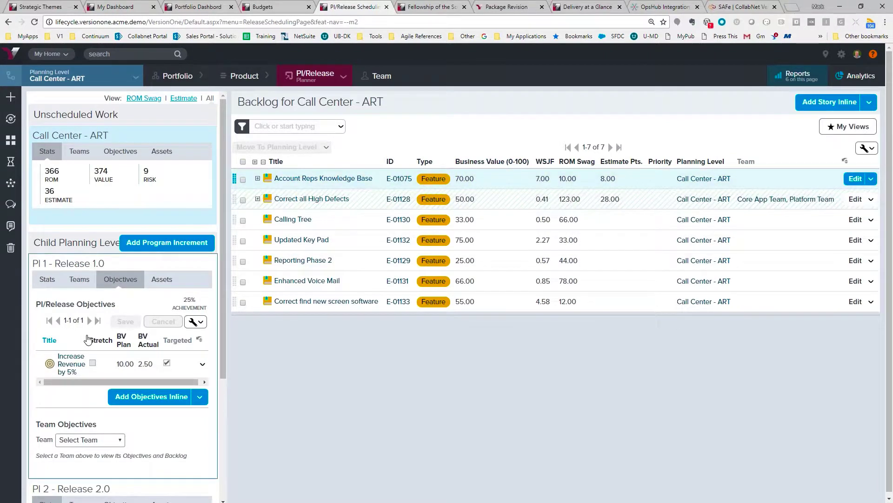
scroll(74, 340, "down", 2)
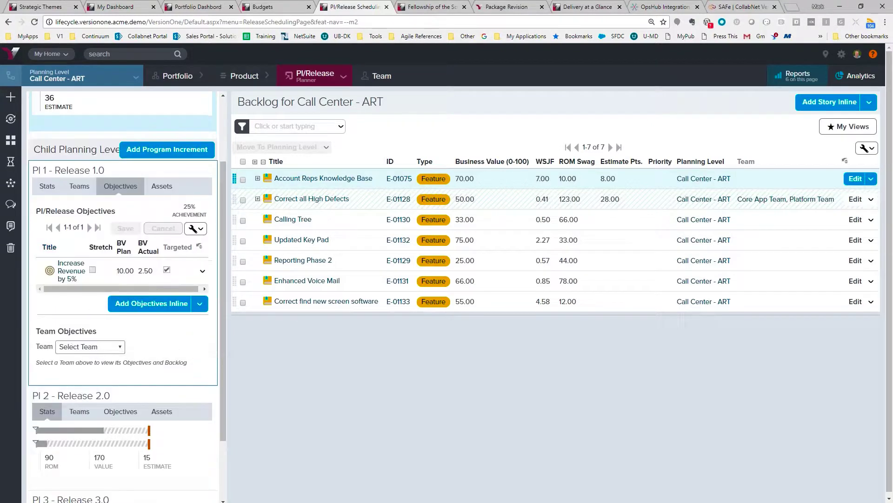
left_click(88, 347)
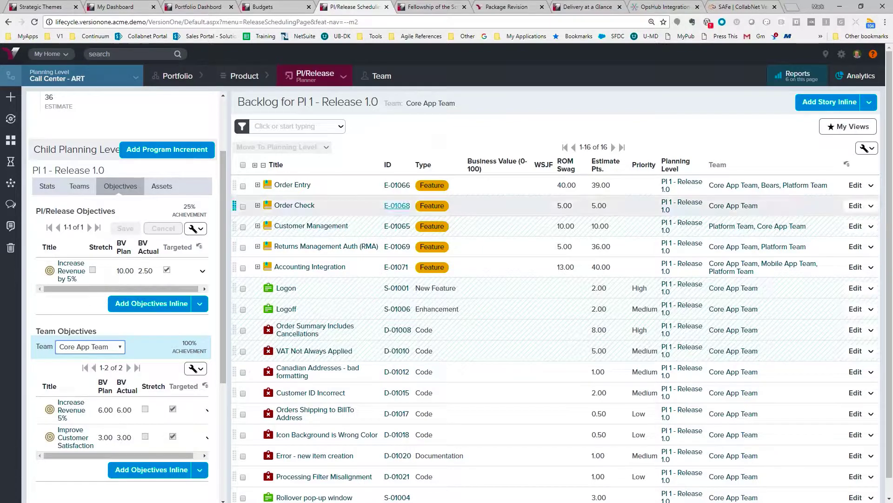
Run the Program Predictability report for all teams and close it
left_click(798, 76)
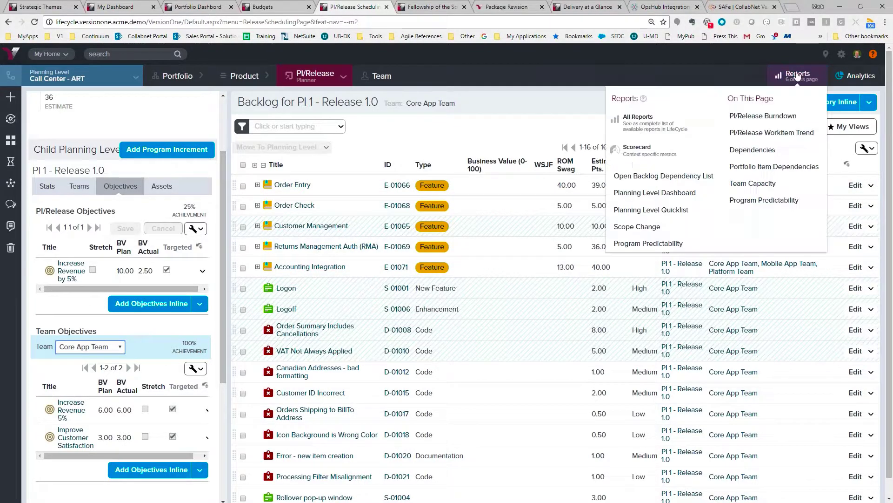
left_click(764, 199)
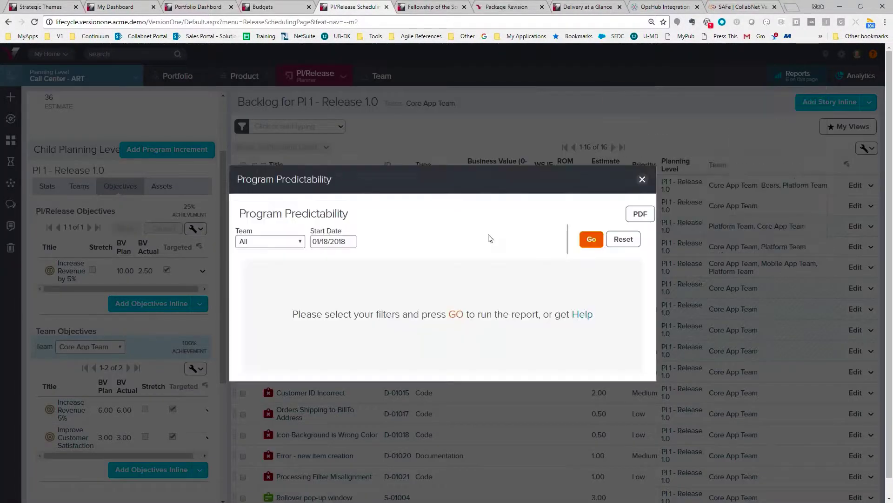
left_click(592, 239)
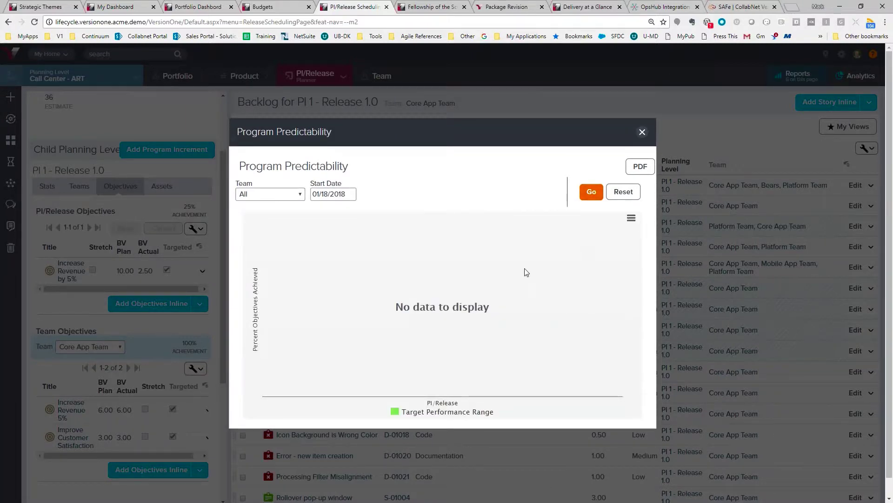
left_click(642, 132)
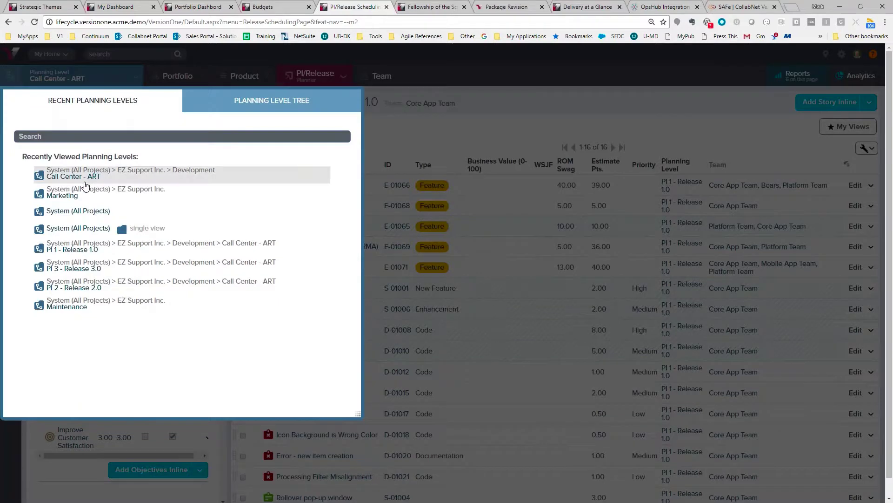
Set the planning level to Call Center - ART
left_click(86, 183)
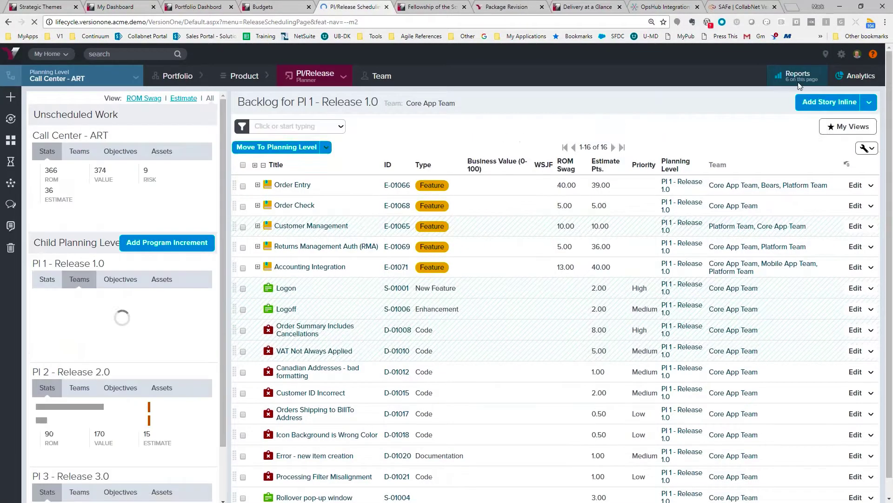
Run the Program Predictability report for all teams in Call Center - ART, toggle its Target Performance Range off and on, and close it
left_click(799, 84)
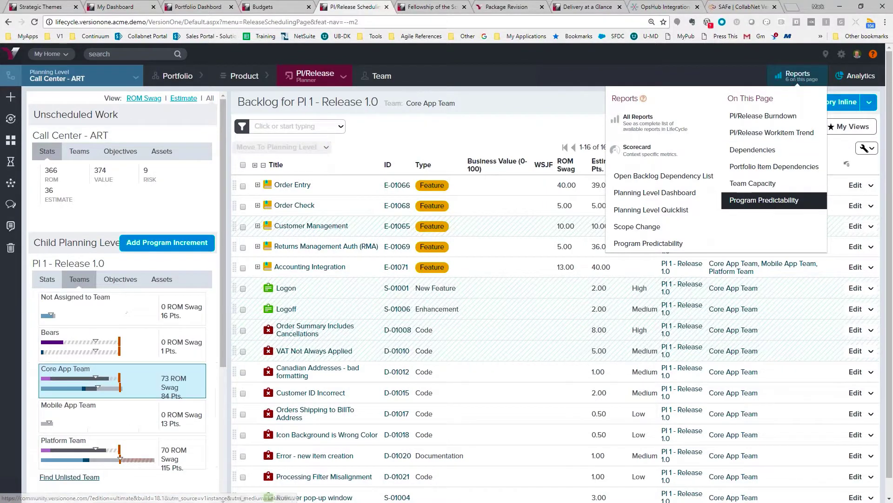
left_click(763, 200)
left_click(591, 237)
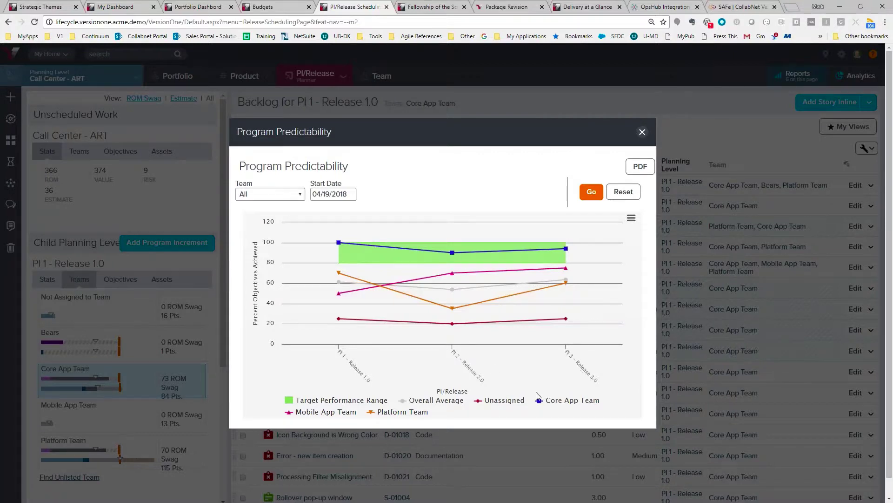
left_click(346, 403)
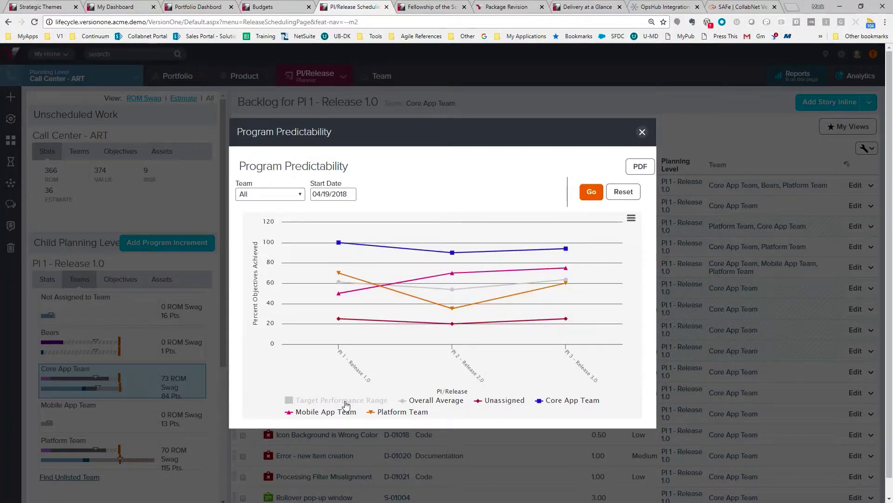
left_click(346, 403)
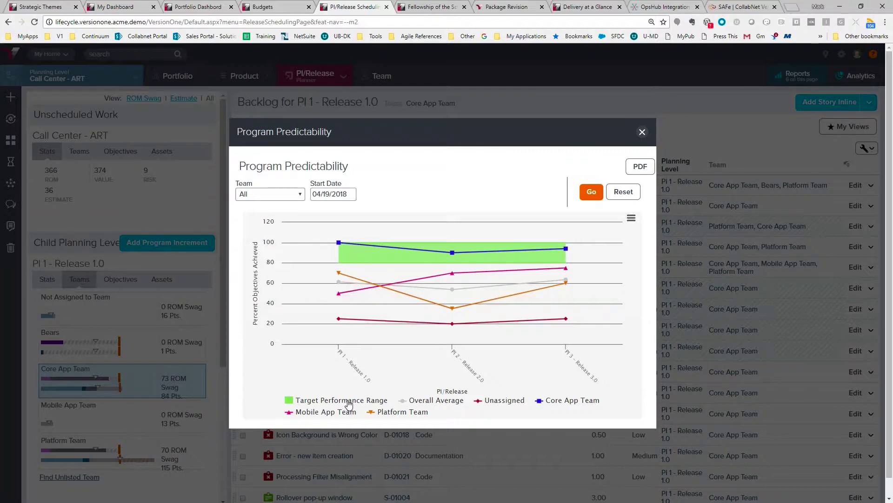
left_click(642, 132)
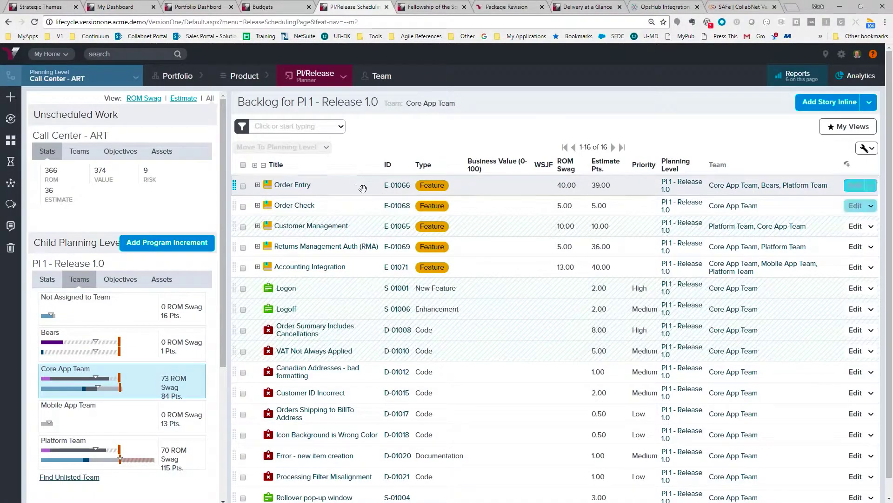
Open the Program Board, show the teams' capacity and progress details, and examine the dependencies of the Returns Management Auth (RMA) feature
left_click(317, 75)
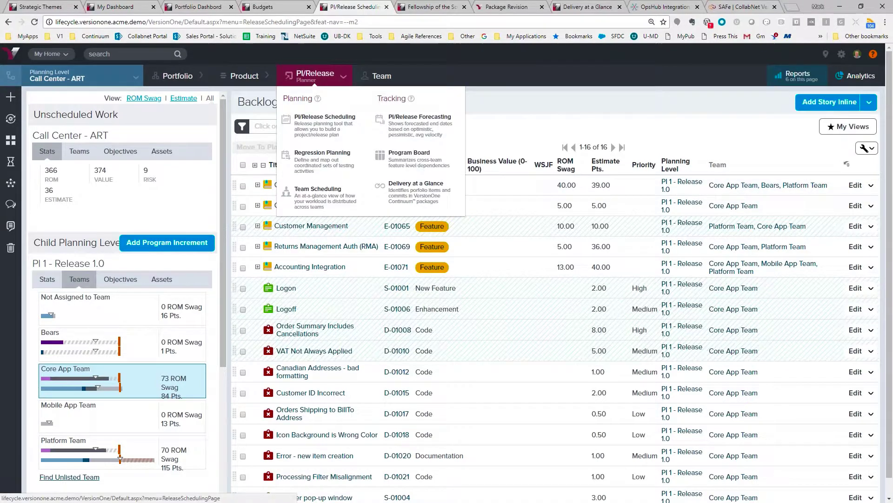
left_click(409, 157)
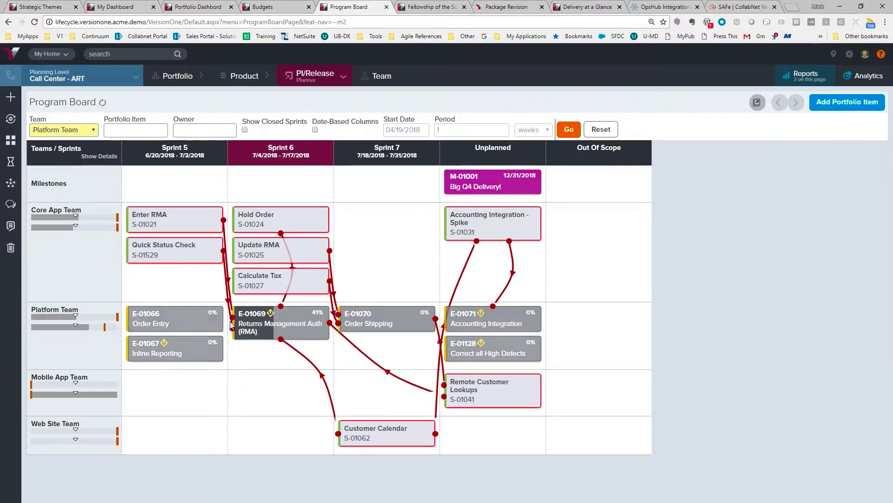
left_click(101, 158)
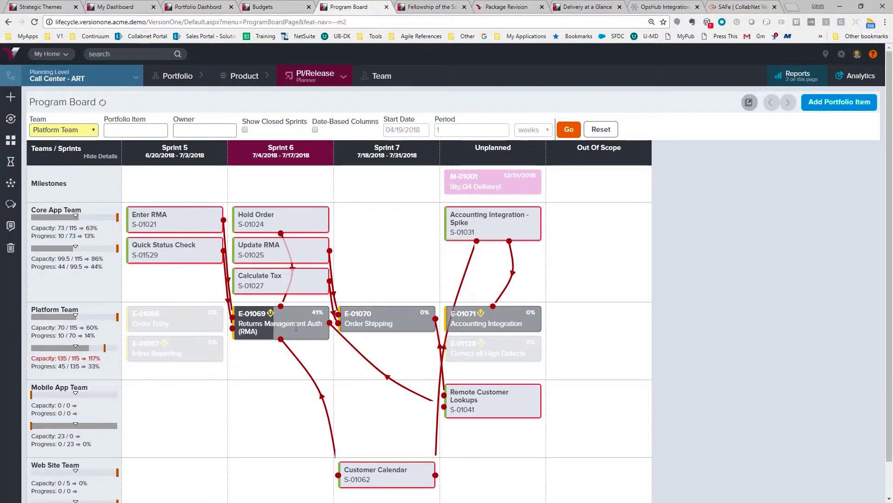
scroll(298, 332, "down", 1)
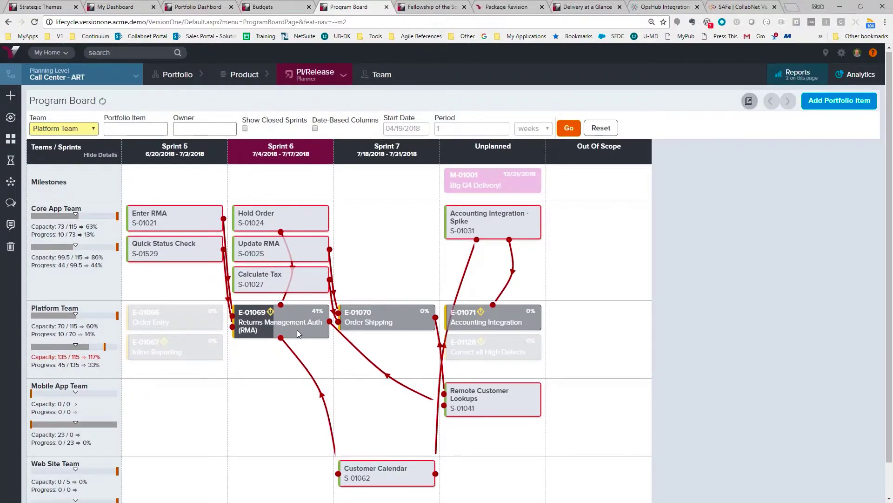
scroll(298, 332, "down", 1)
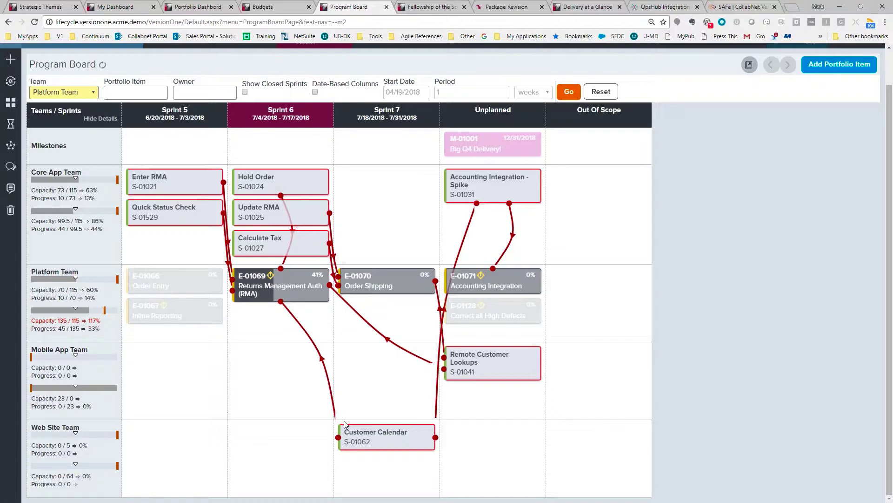
mouse_move(397, 433)
scroll(301, 294, "up", 1)
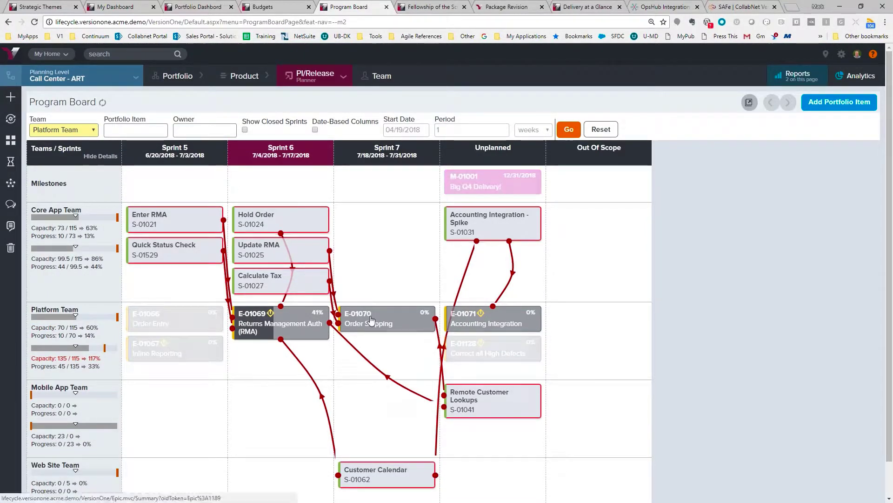
mouse_move(379, 302)
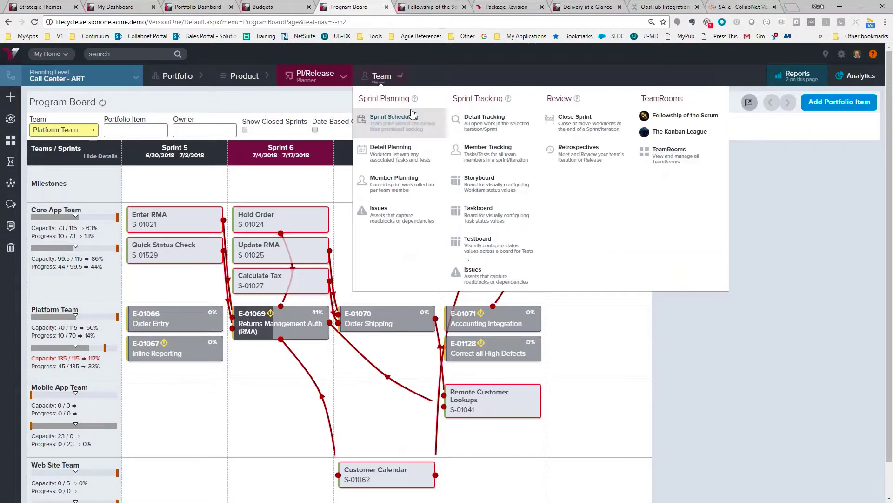
Switch to the Continuum package revision page and examine the Acceptance Test phase of the Ecommerce App, collapsing it when done
left_click(517, 8)
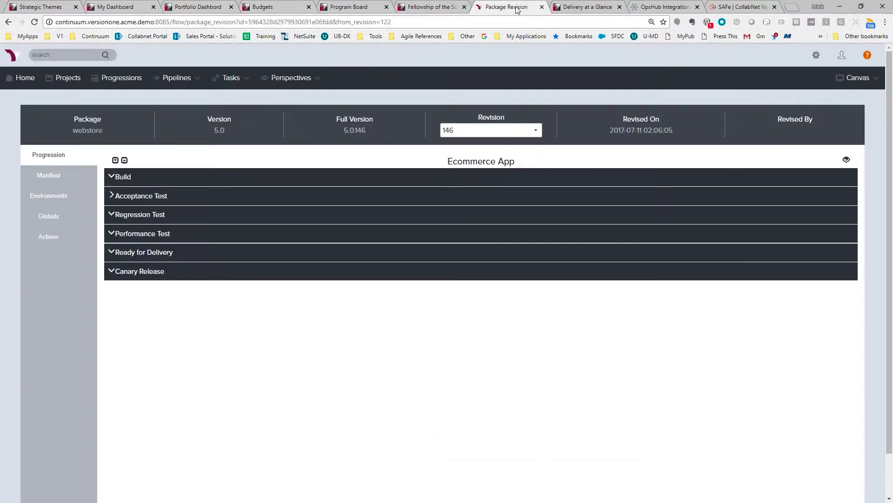
left_click(114, 197)
scroll(274, 251, "down", 2)
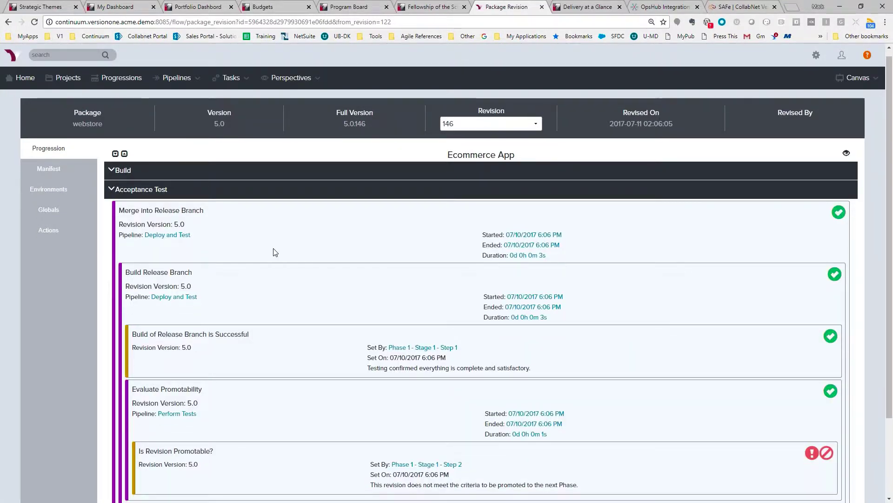
scroll(274, 251, "up", 1)
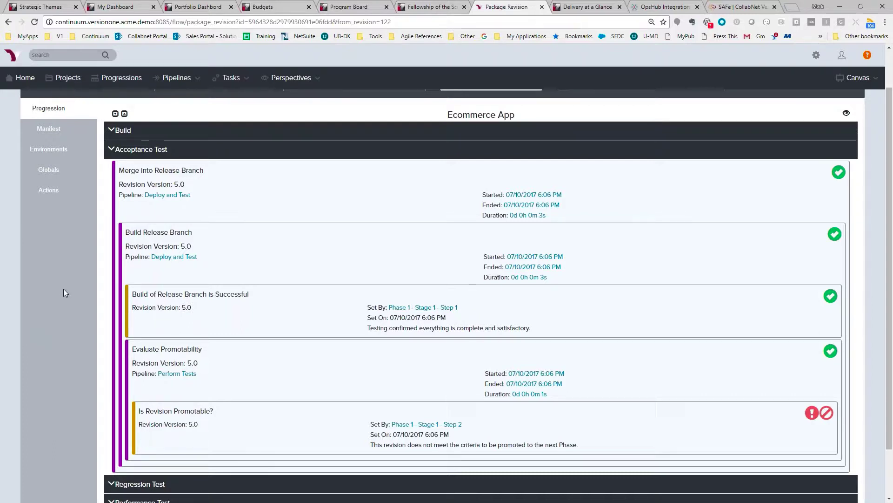
left_click(115, 151)
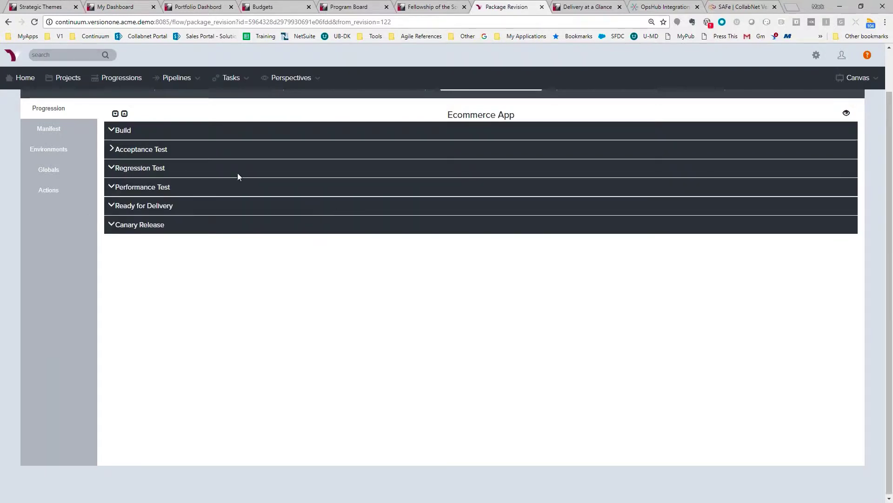
Open the Ecommerce App progressions board and examine its Flow dashboard for workitem counts, lead time and efficiency by phase
left_click(124, 81)
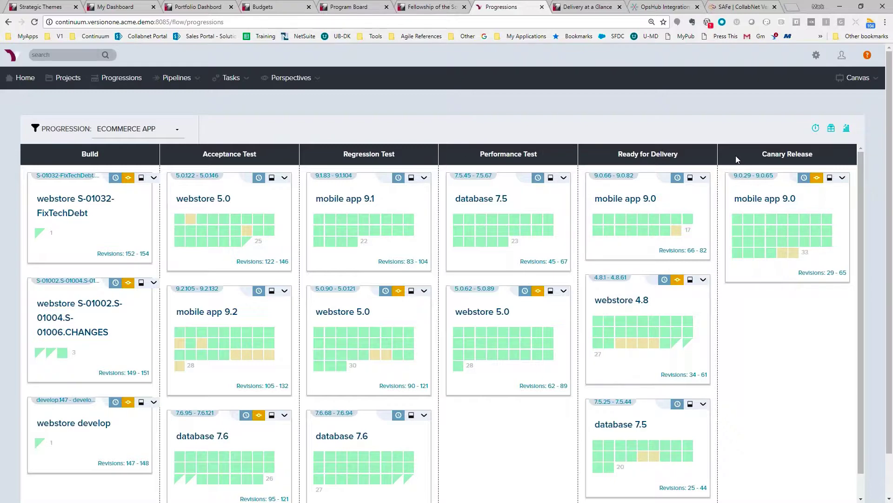
mouse_move(538, 293)
left_click(846, 131)
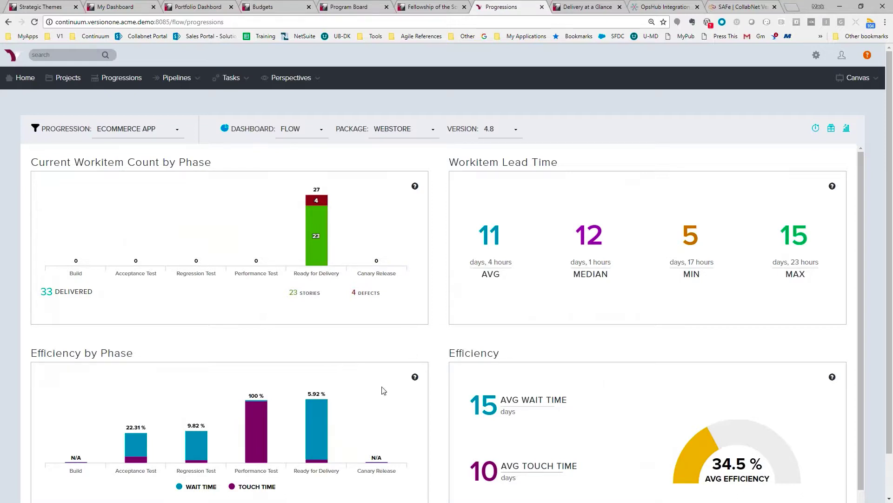
mouse_move(329, 431)
scroll(327, 431, "down", 1)
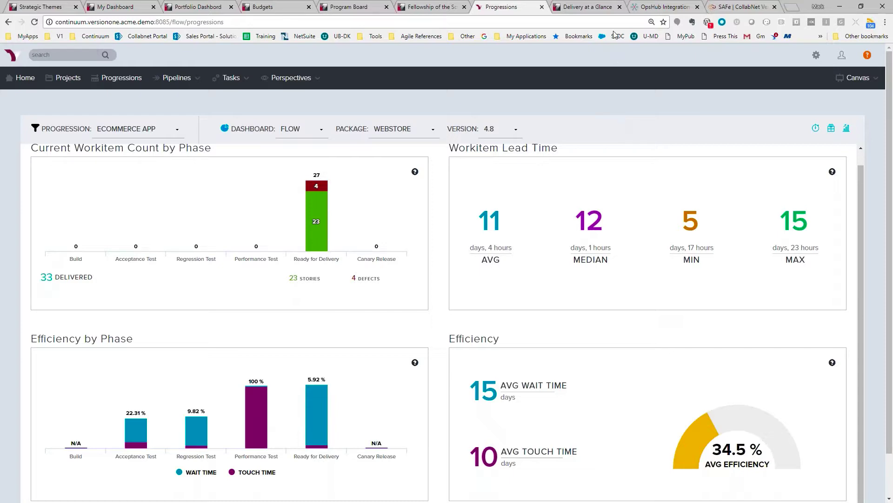
Switch to Delivery at a Glance, inspect Cloud Call Center (Rise 1.0) workitems across the phases, and turn off the percentage display
left_click(590, 9)
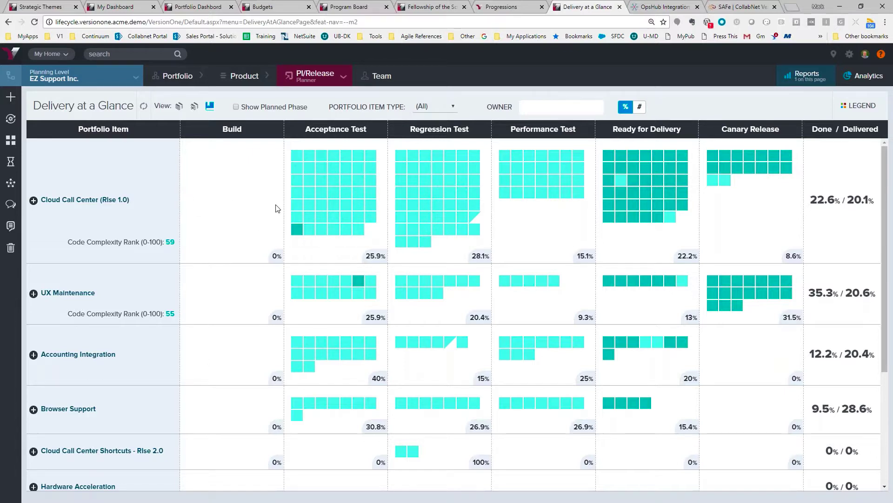
mouse_move(297, 186)
mouse_move(471, 220)
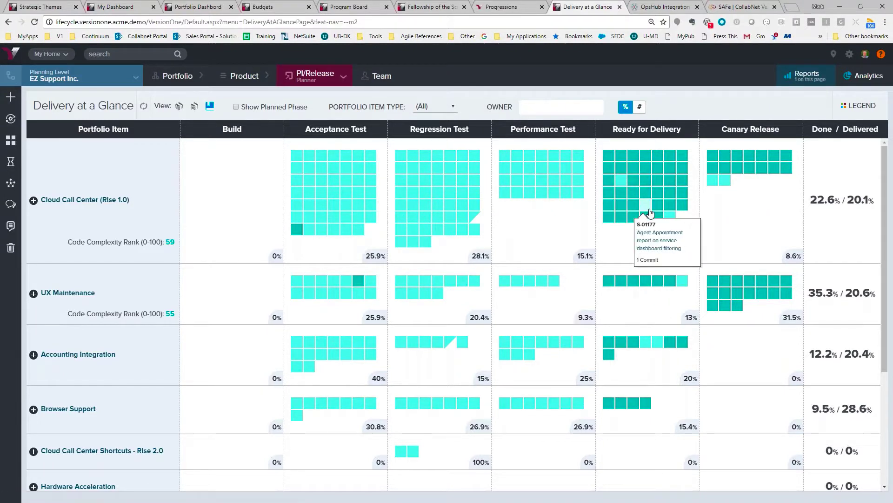
mouse_move(530, 192)
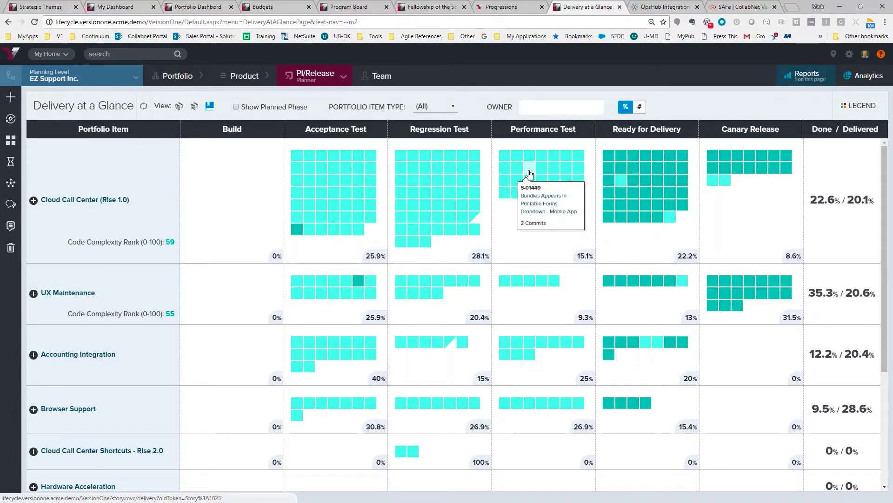
mouse_move(530, 166)
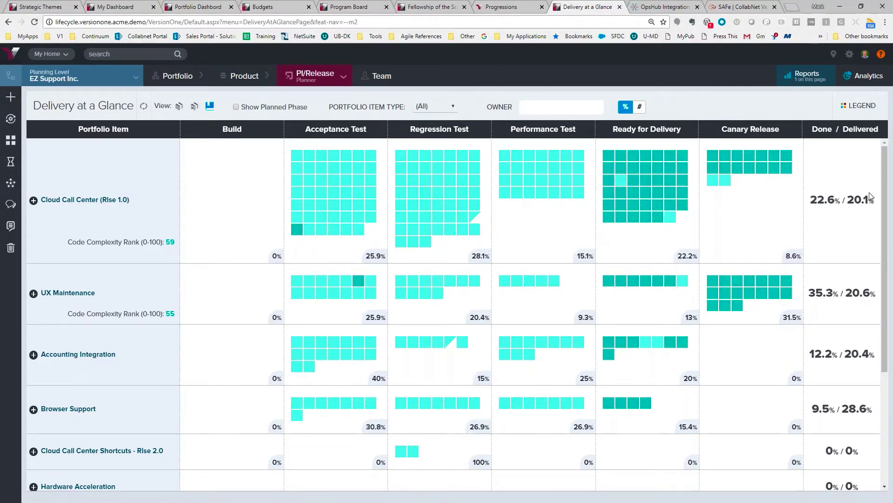
left_click(625, 107)
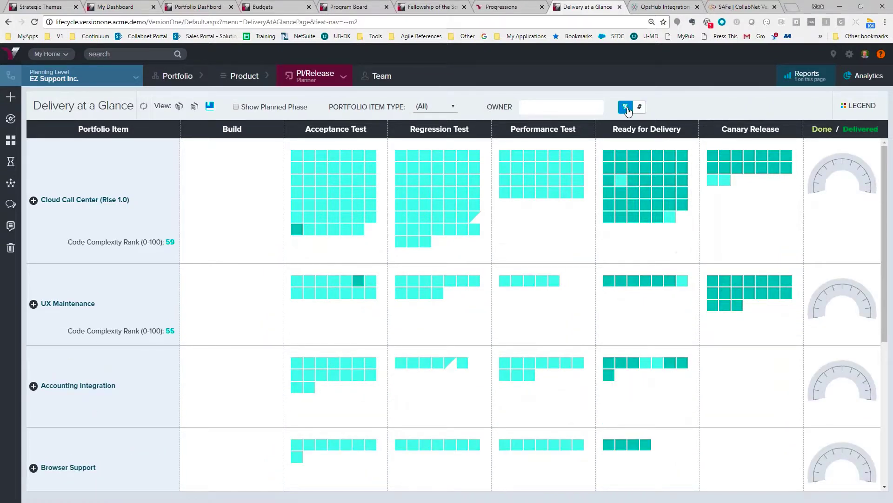
mouse_move(852, 163)
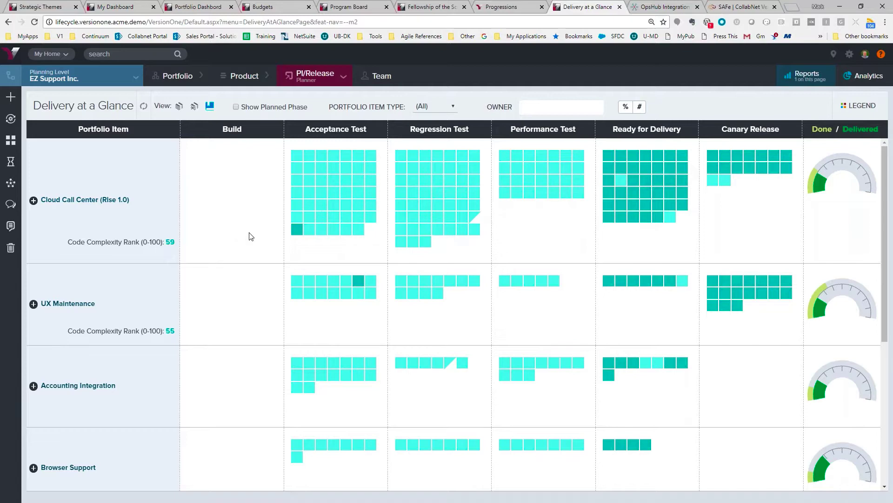
Switch to OpsHub, check the Bookstore integration's health summary, and expand the entity mappings of the VersionOne and Jira for SAFe Agile Release Train integration
left_click(681, 5)
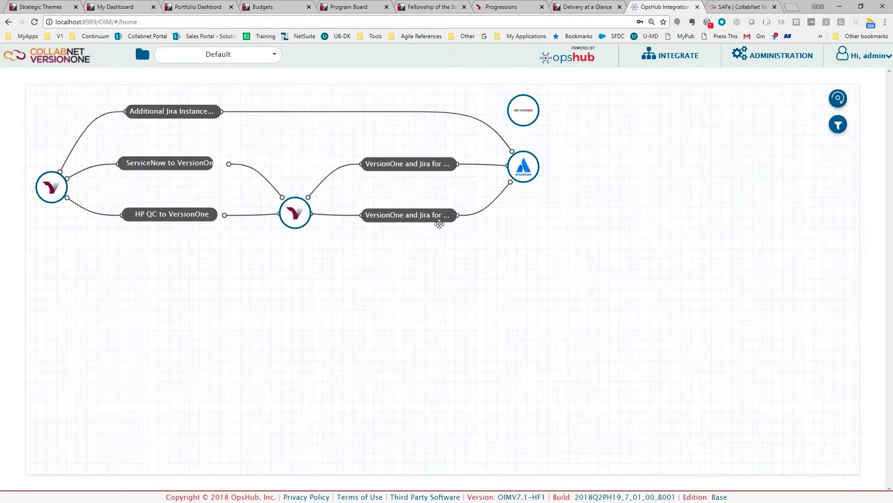
left_click(425, 217)
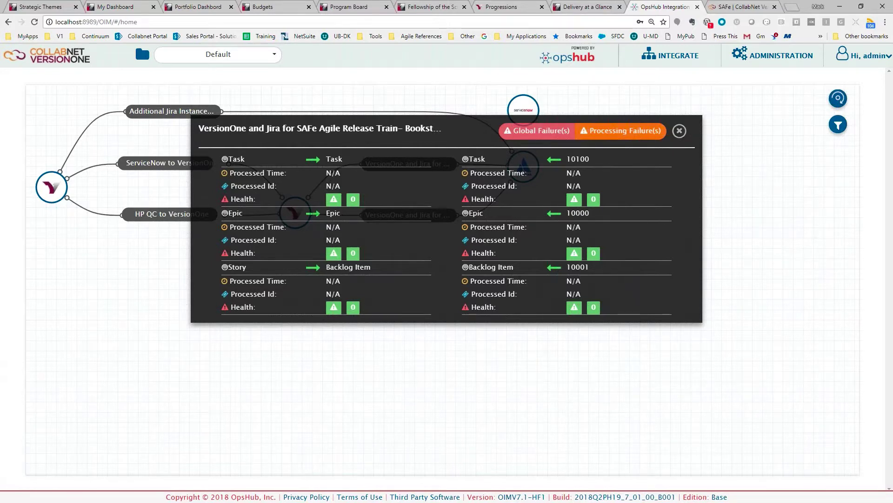
left_click(680, 132)
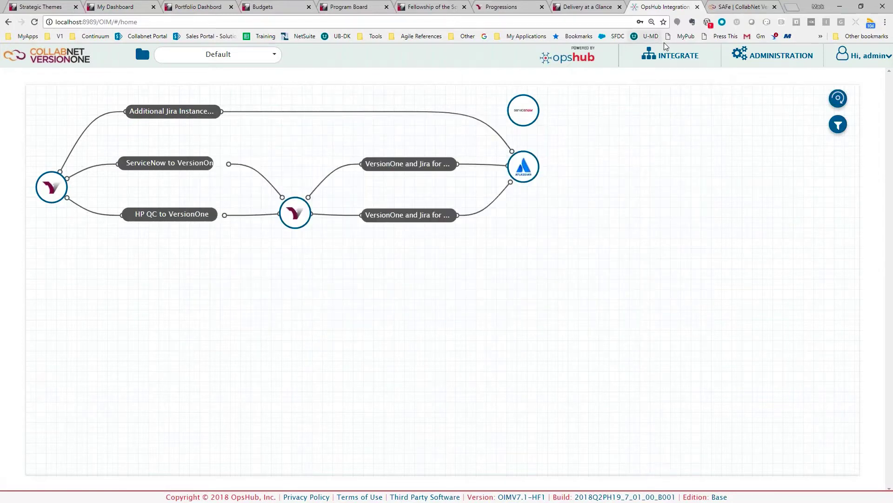
left_click(671, 57)
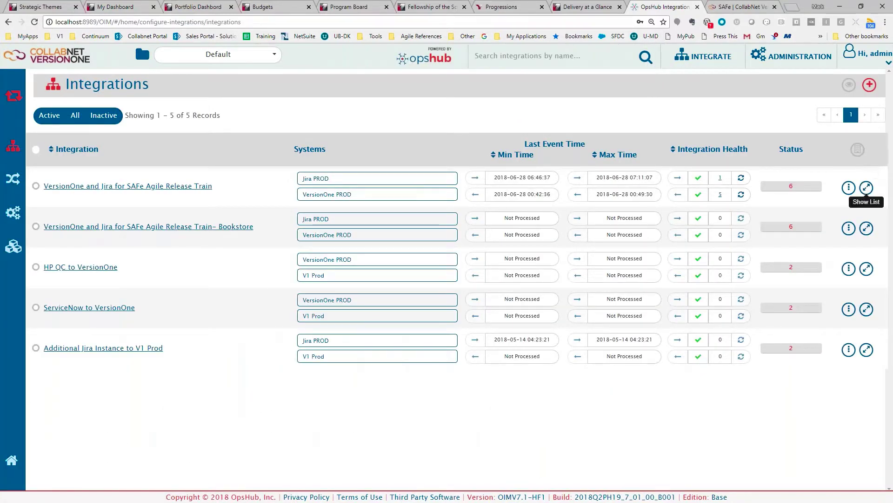
left_click(865, 190)
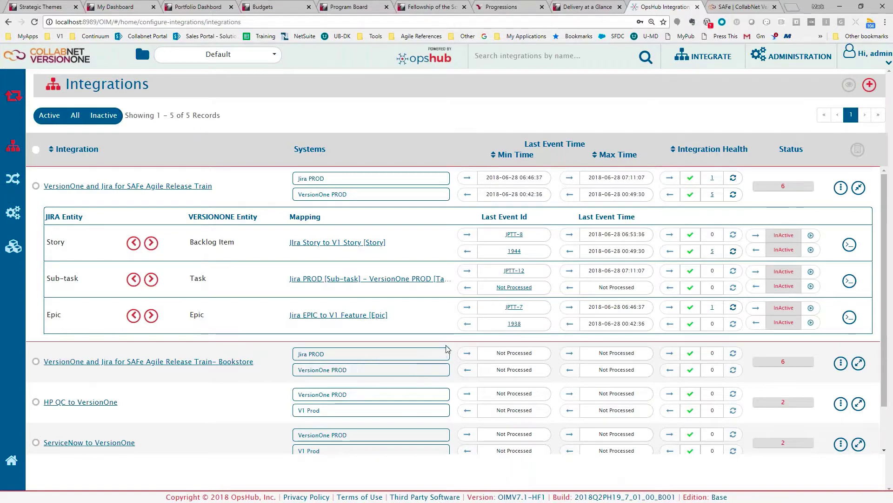
Switch to the CollabNet SAFe solutions web page and look through its SAFe Support section
left_click(740, 10)
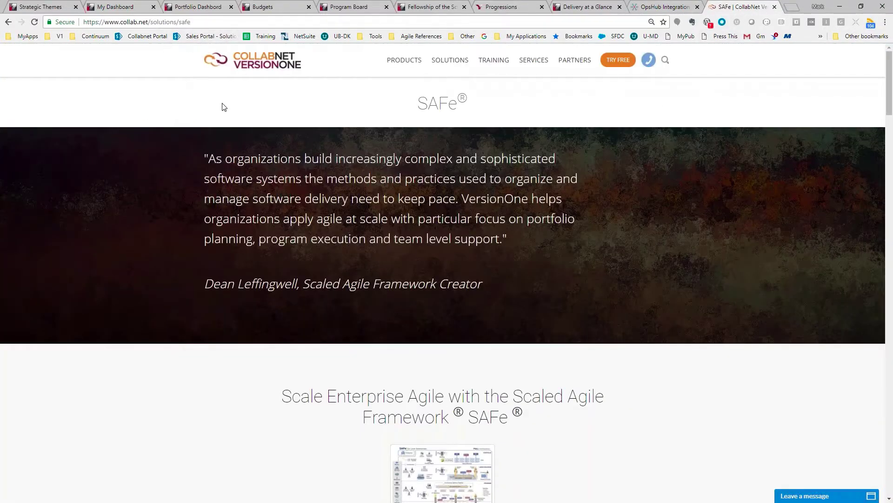
scroll(244, 118, "down", 1)
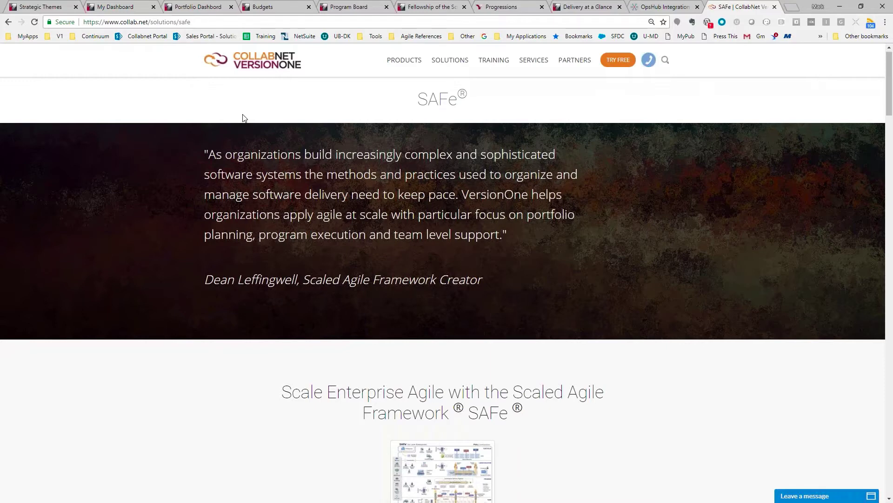
scroll(243, 118, "down", 10)
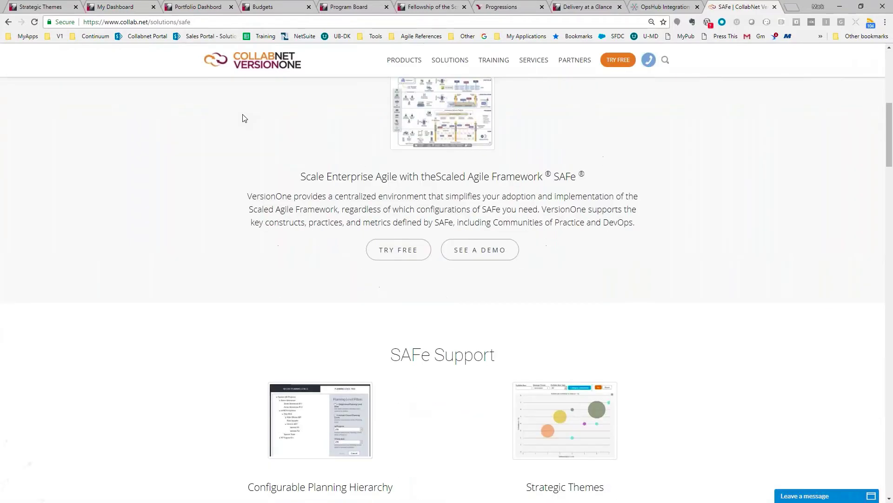
scroll(243, 118, "down", 1)
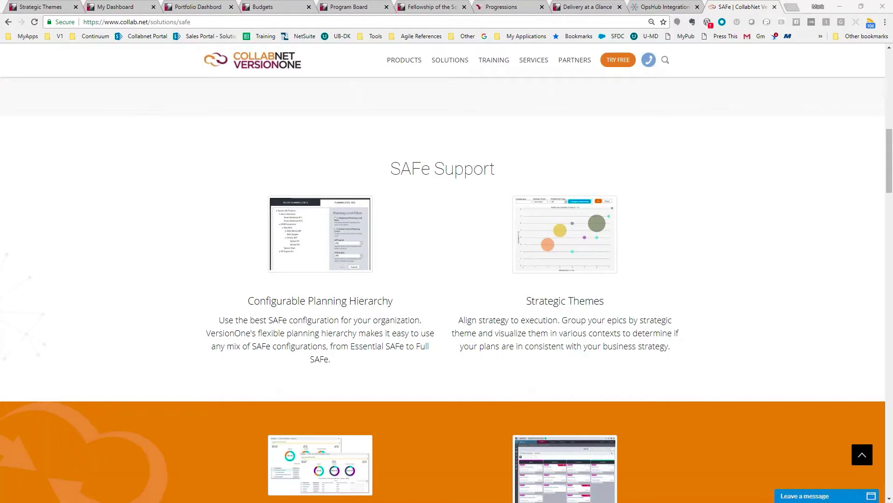
key("alt+Tab")
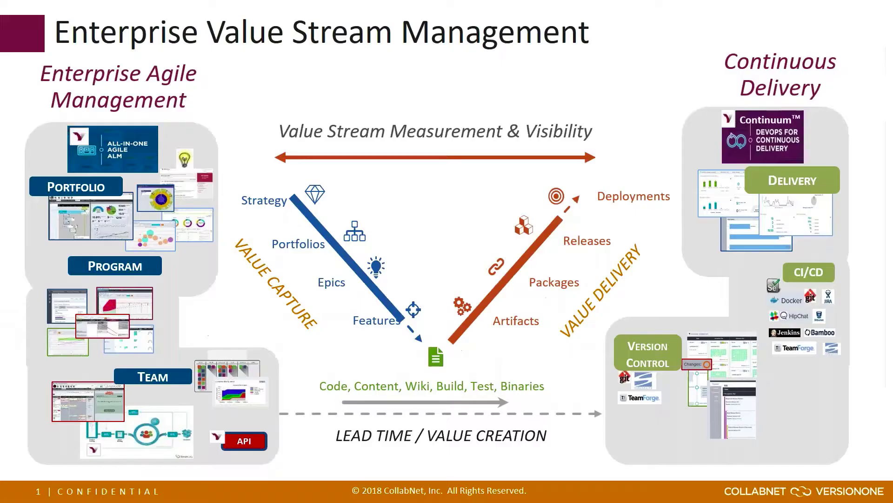
left_click(849, 265)
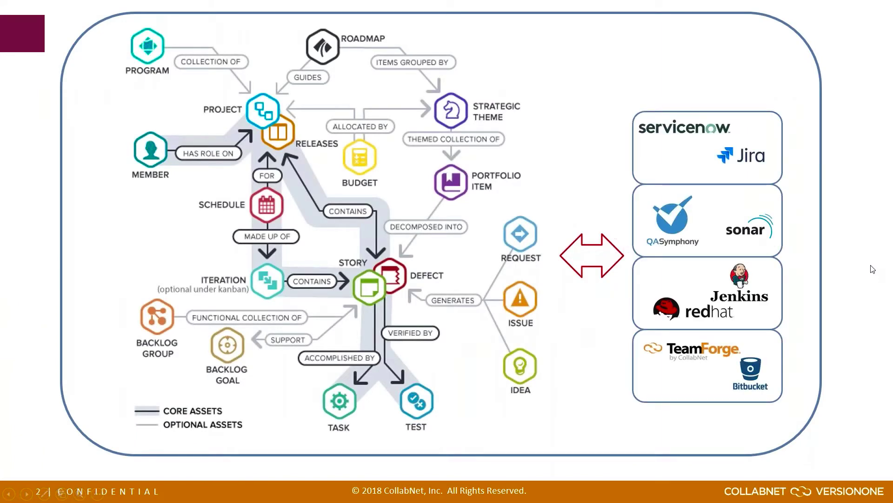
key("Page_Down")
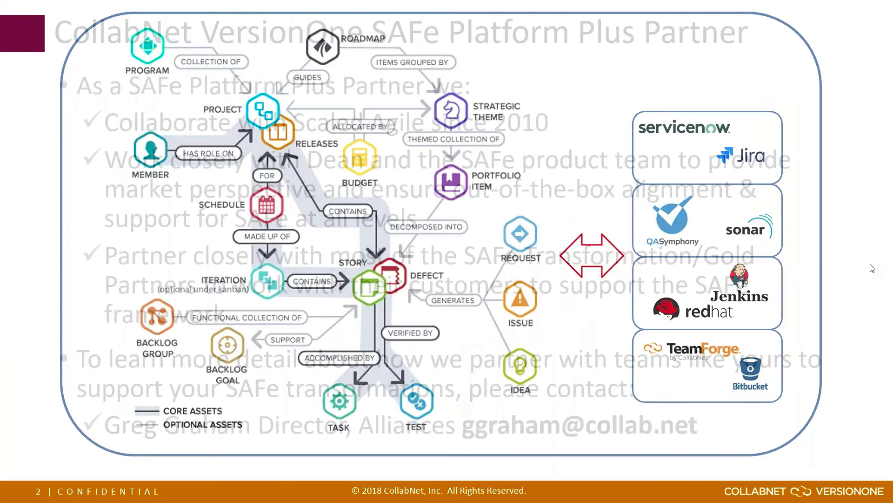